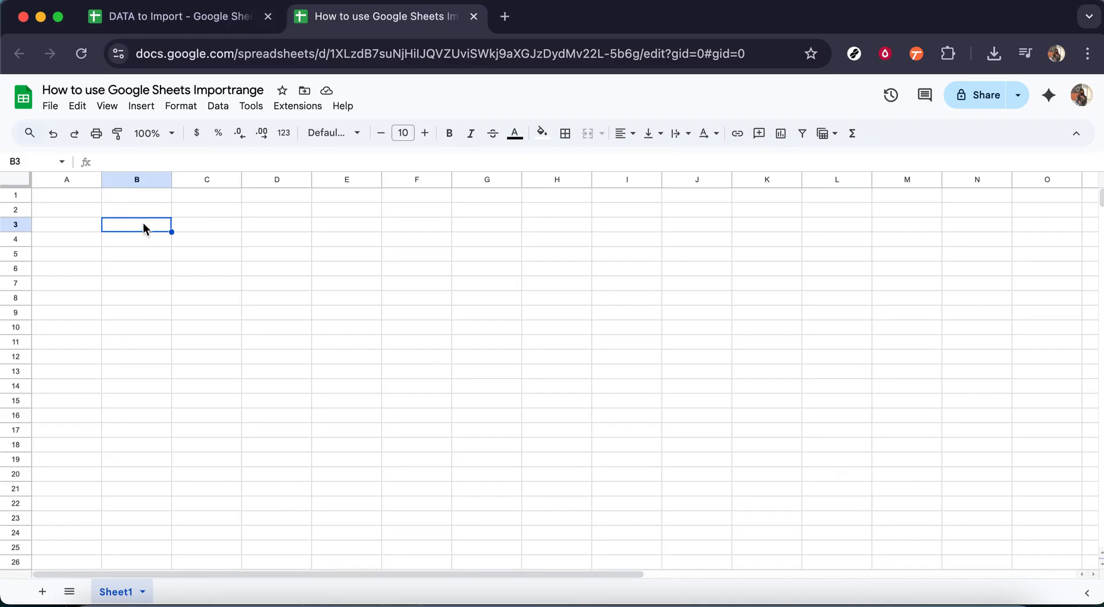
- Compare the empty target sheet with the sales table in the source DATA to Import spreadsheet
{"action": "left_click", "coordinate": [89, 198]}
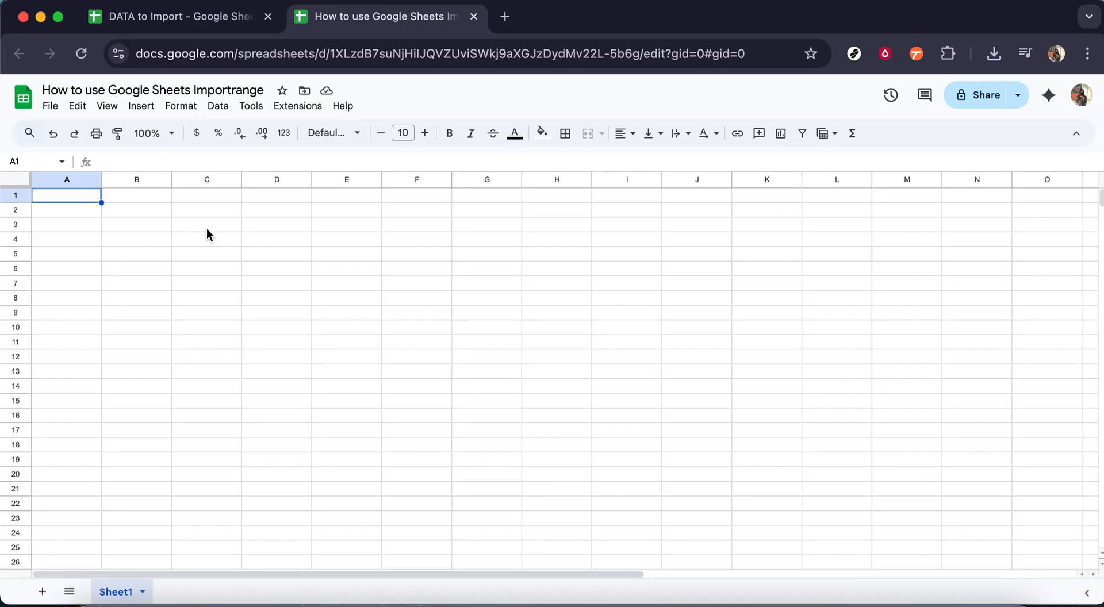
{"action": "left_click", "coordinate": [223, 19]}
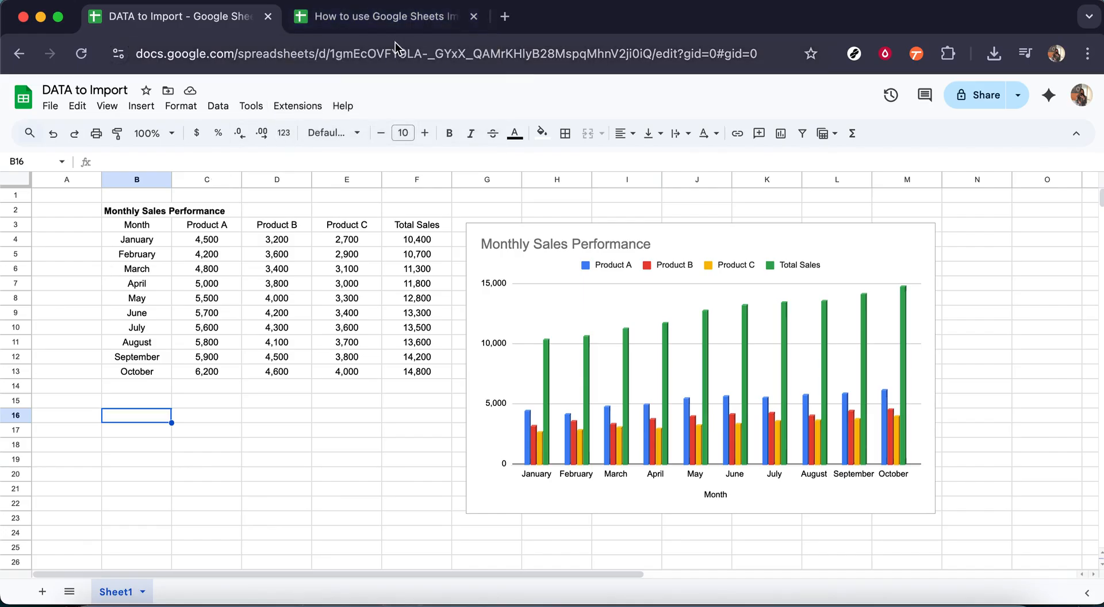
{"action": "left_click", "coordinate": [395, 21]}
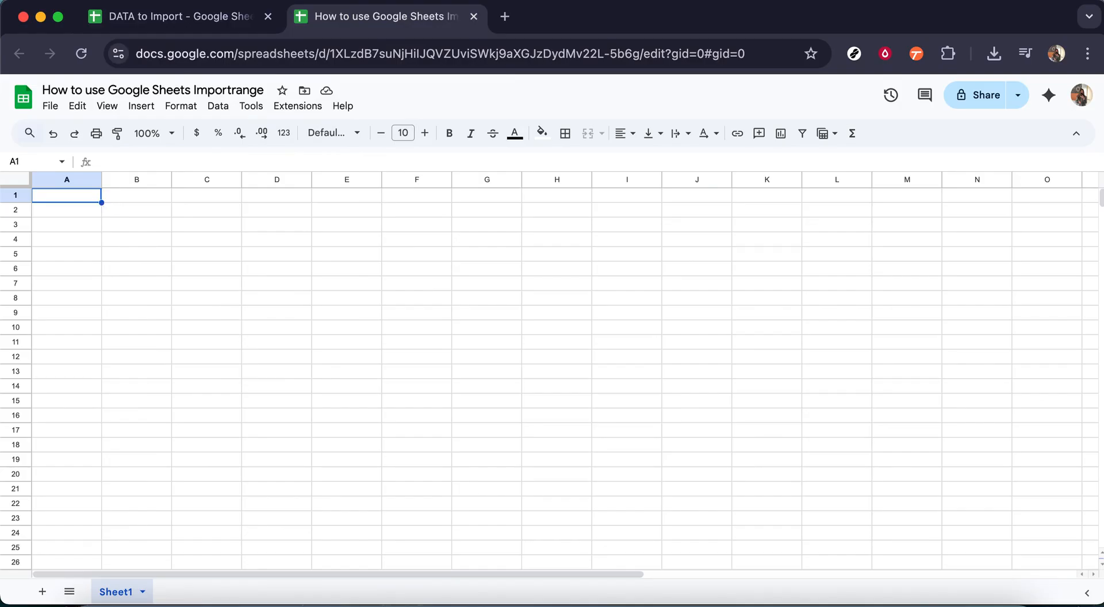
- Start an IMPORTRANGE formula in cell A1 of the target sheet
{"action": "type", "text": "="}
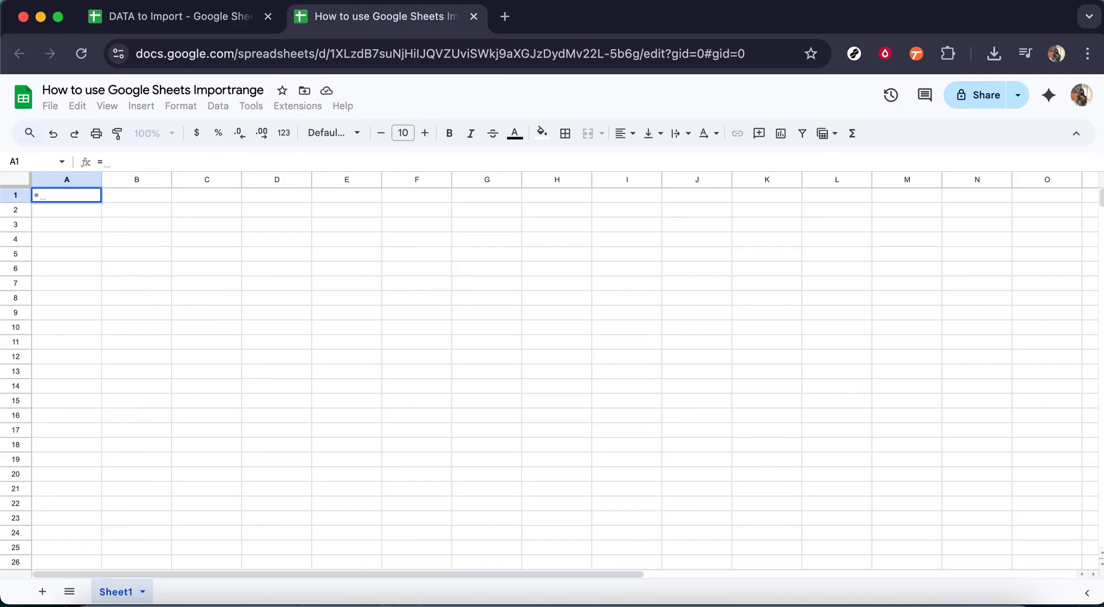
{"action": "type", "text": "im"}
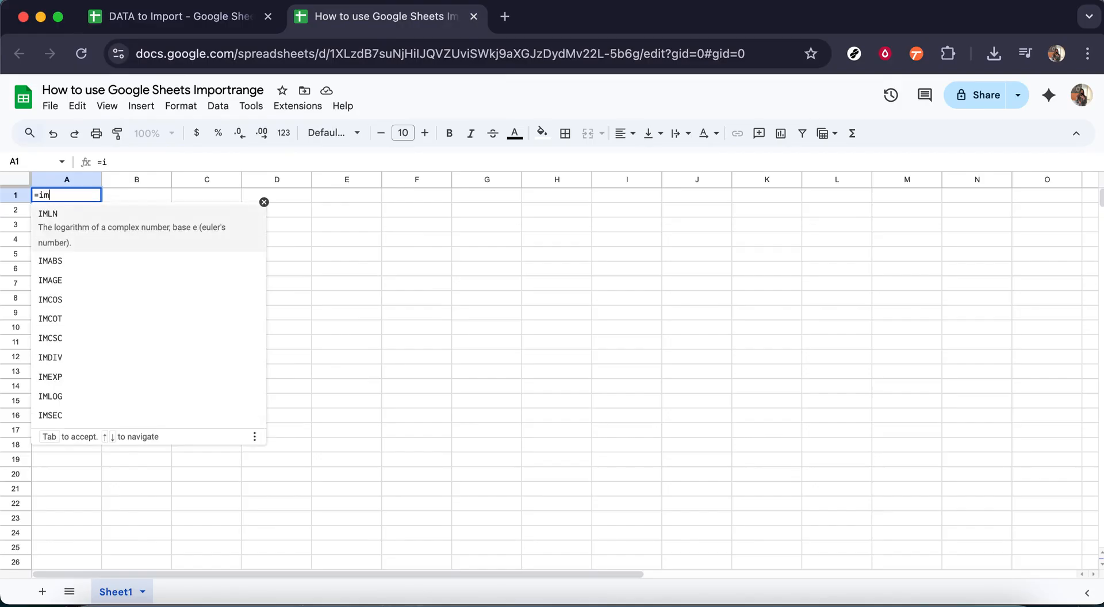
{"action": "type", "text": "portran"}
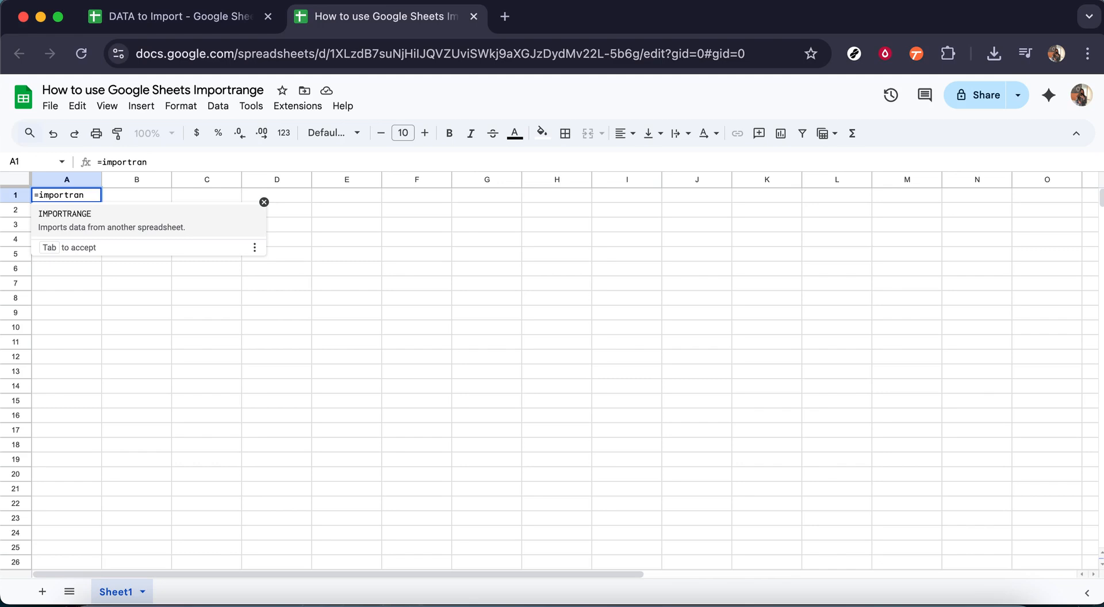
{"action": "left_click", "coordinate": [106, 223]}
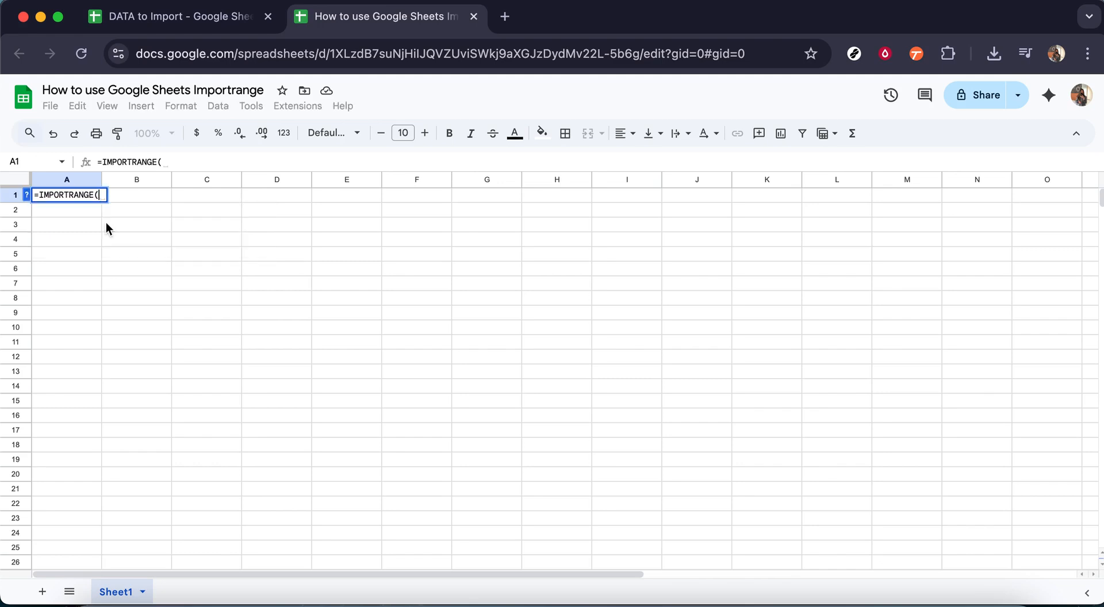
- Copy the source spreadsheet's URL and paste it as the quoted first IMPORTRANGE argument, followed by a comma
{"action": "left_click", "coordinate": [199, 23]}
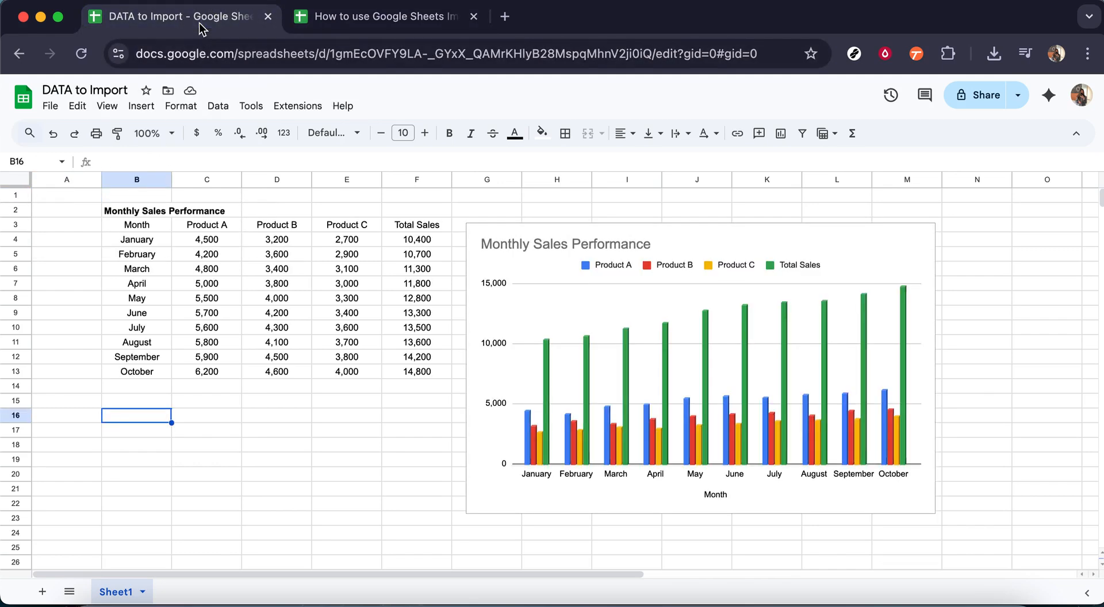
{"action": "left_click", "coordinate": [257, 53]}
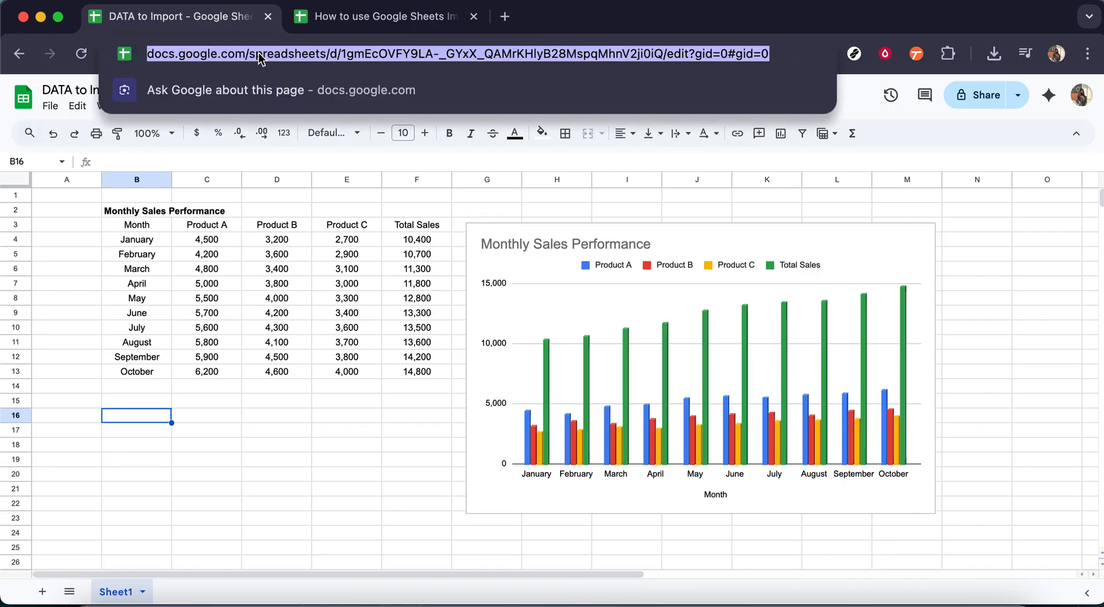
{"action": "key", "text": "super+c"}
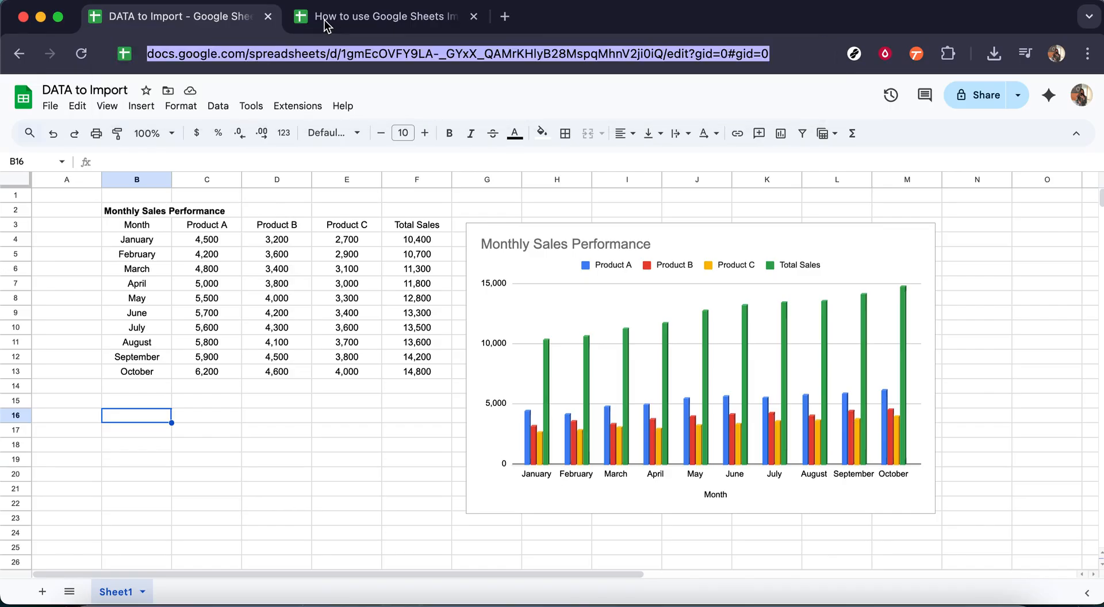
{"action": "left_click", "coordinate": [324, 19]}
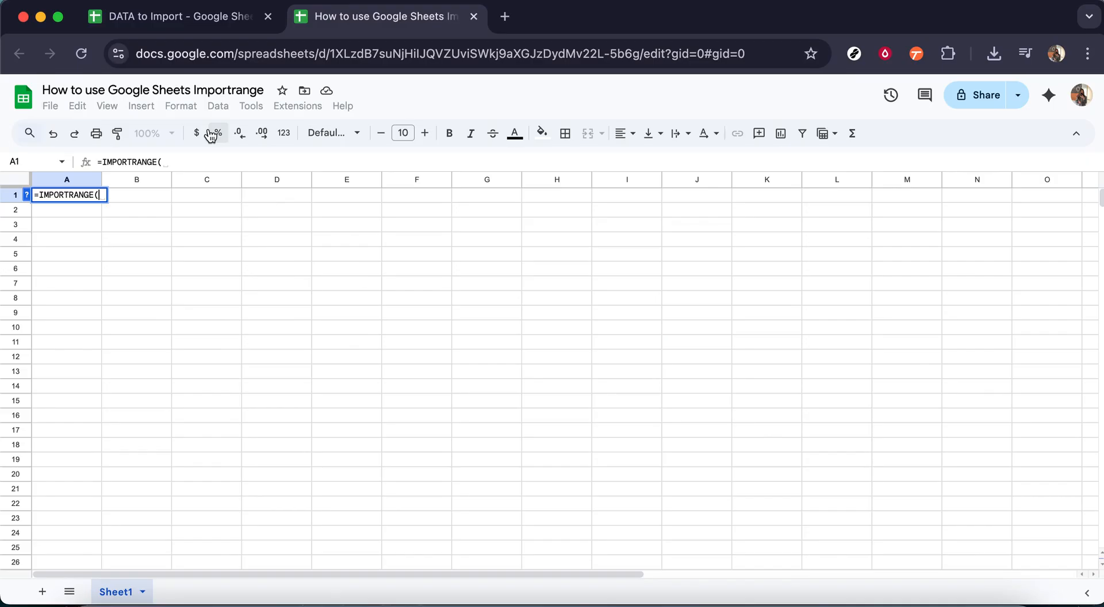
{"action": "type", "text": "\""}
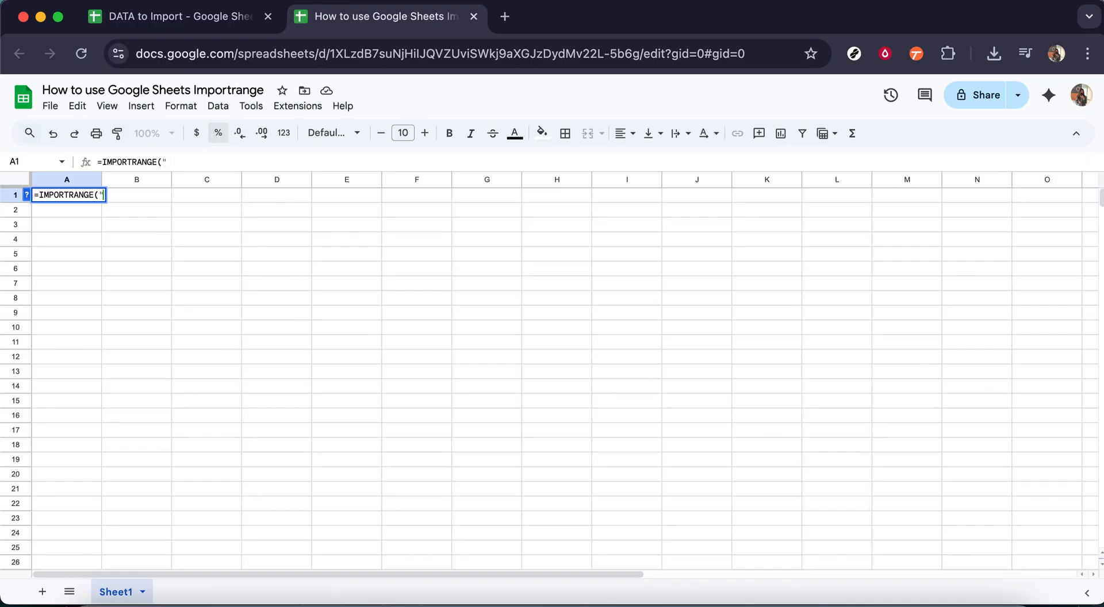
{"action": "key", "text": "super+v"}
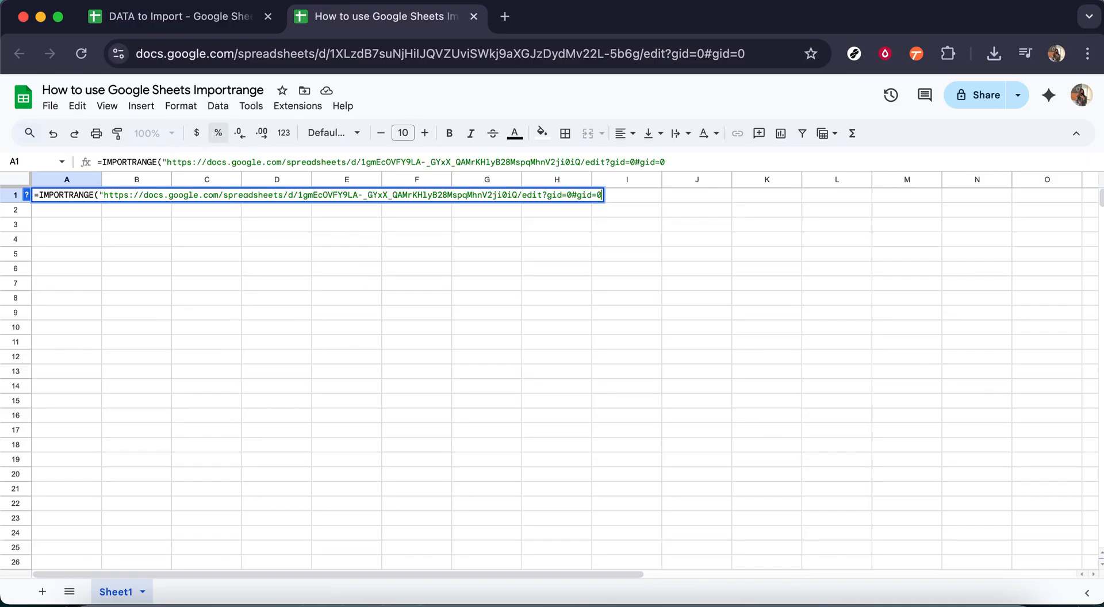
{"action": "type", "text": "\","}
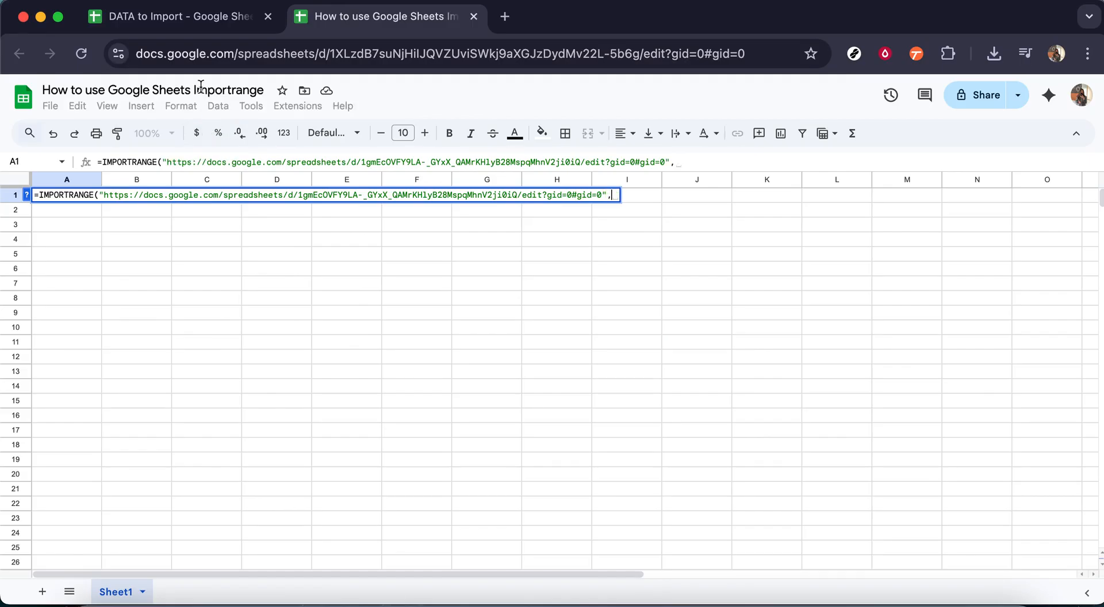
- Check the source's sheet name and begin the range argument with "Sheet1!
{"action": "left_click", "coordinate": [202, 22]}
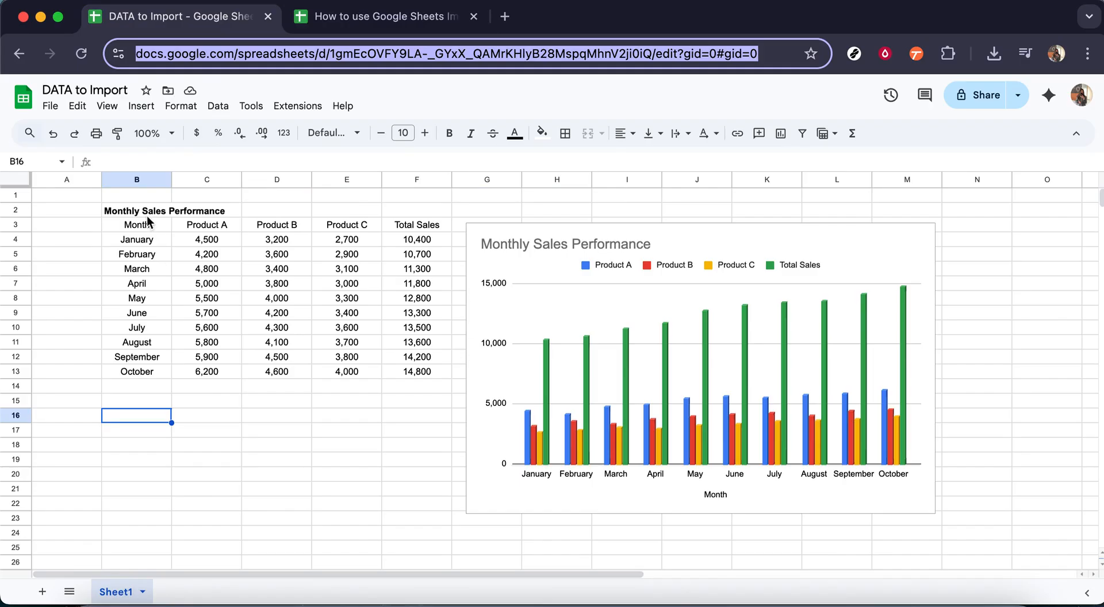
{"action": "left_click", "coordinate": [351, 19]}
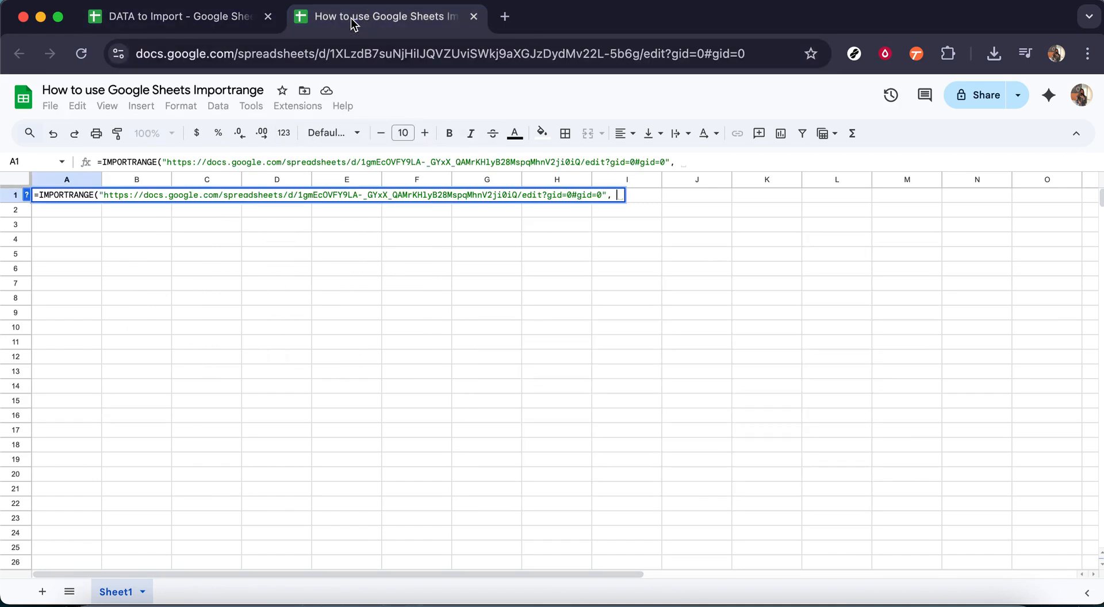
{"action": "type", "text": "\"She"}
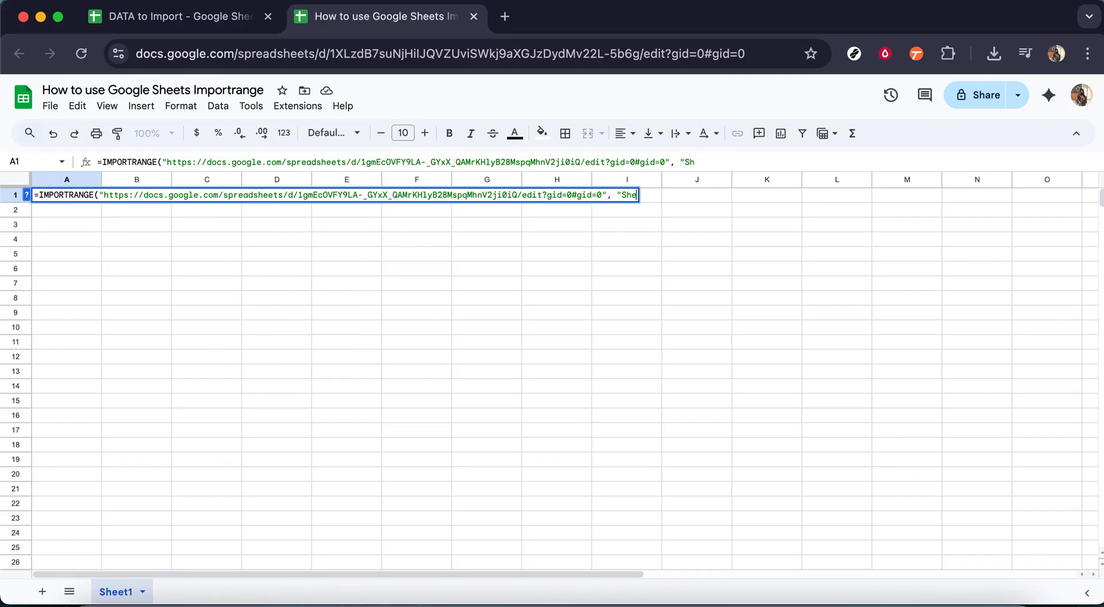
{"action": "type", "text": "et1!"}
- Complete the range argument as Sheet1!B2:F1000, close the formula and enter it
{"action": "left_click", "coordinate": [197, 19]}
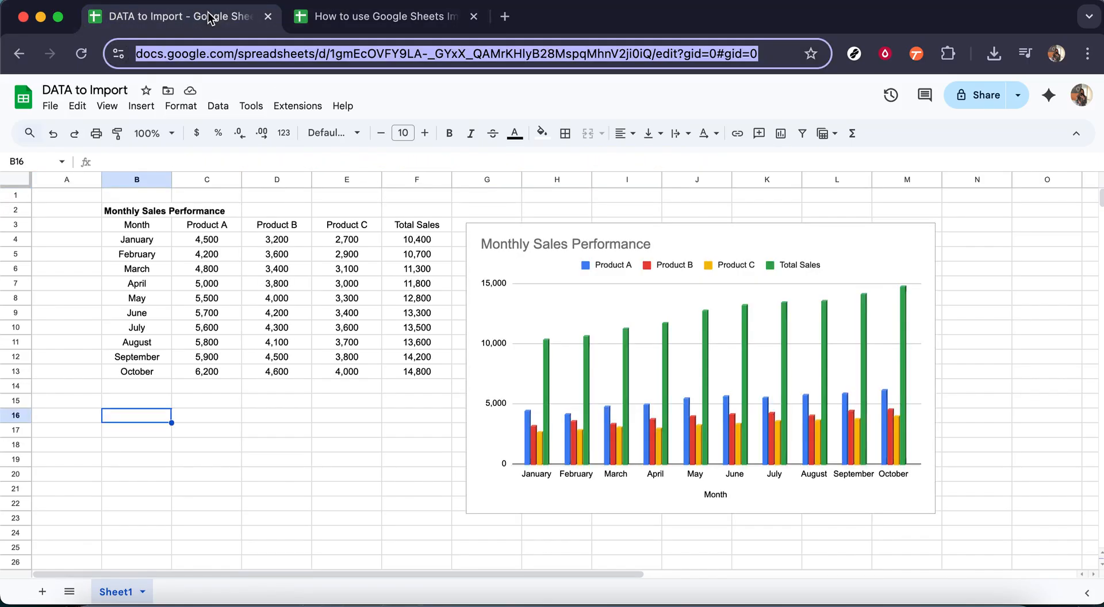
{"action": "left_click", "coordinate": [332, 20]}
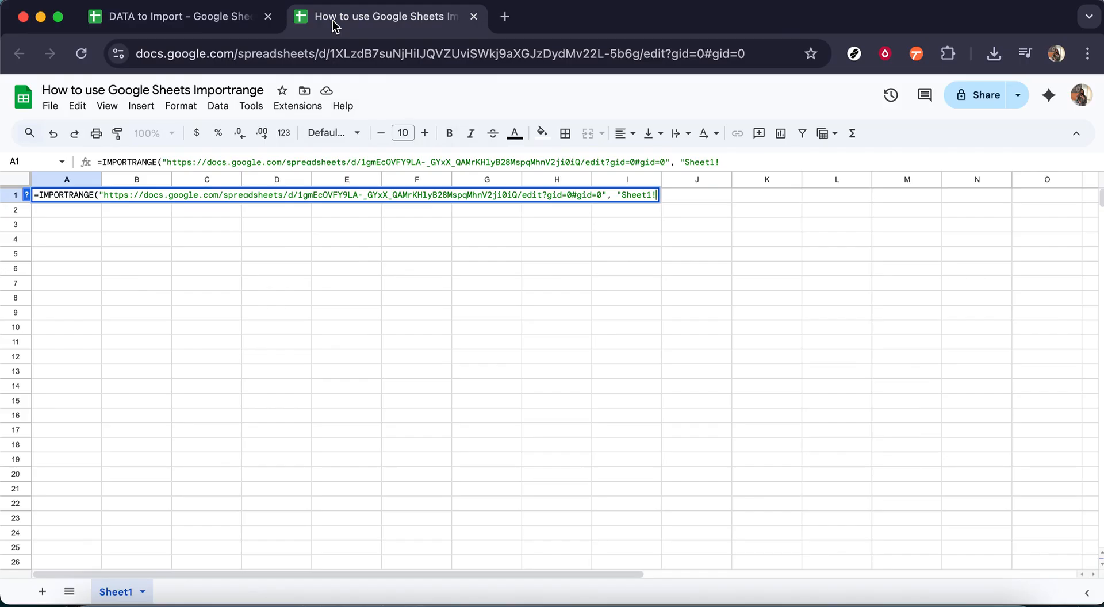
{"action": "type", "text": "B2:F1"}
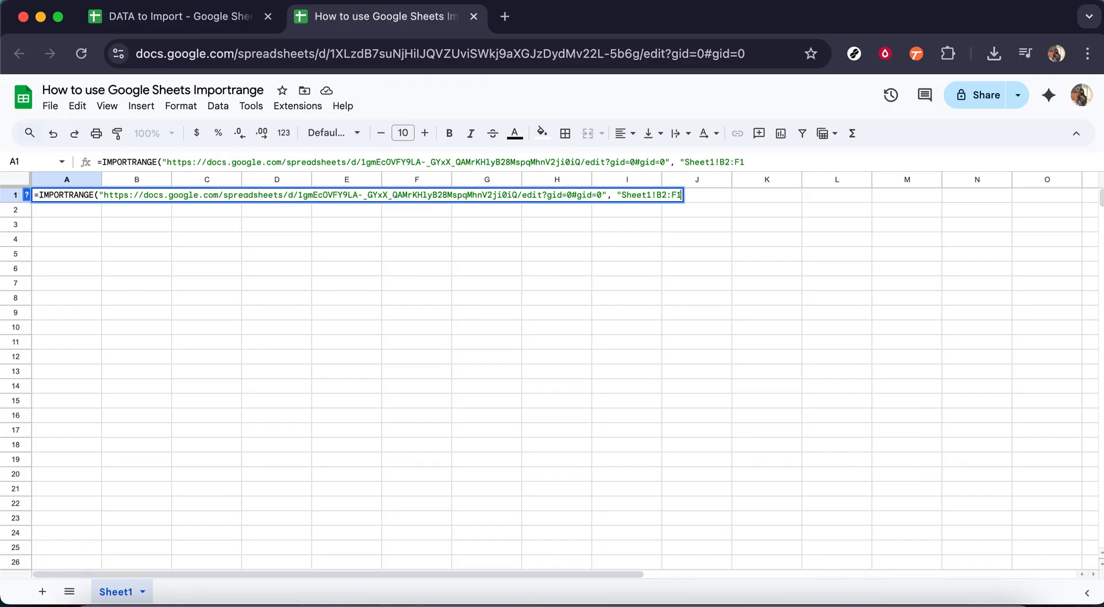
{"action": "type", "text": "000\")"}
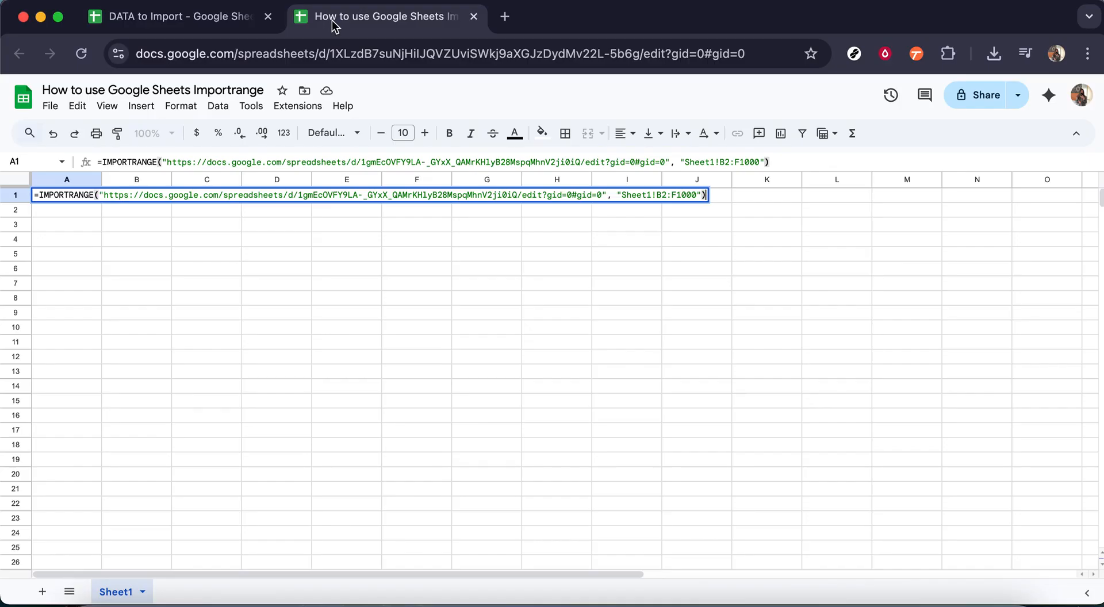
{"action": "key", "text": "Return"}
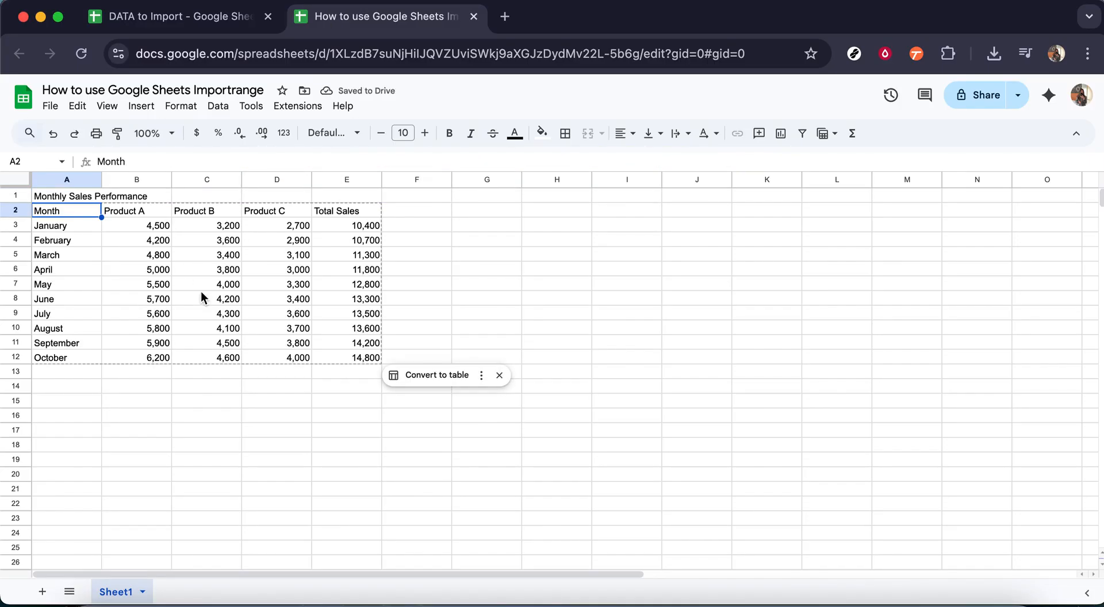
- Select the imported table A1:E12 to inspect its formula
{"action": "left_click", "coordinate": [229, 416]}
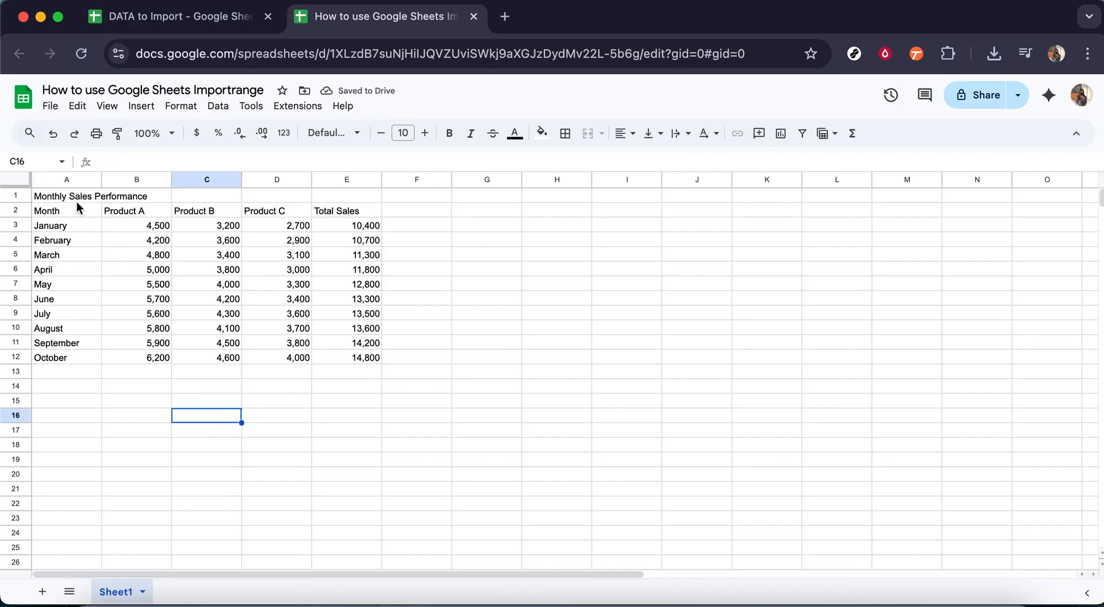
{"action": "left_click_drag", "start_coordinate": [73, 198], "coordinate": [374, 359]}
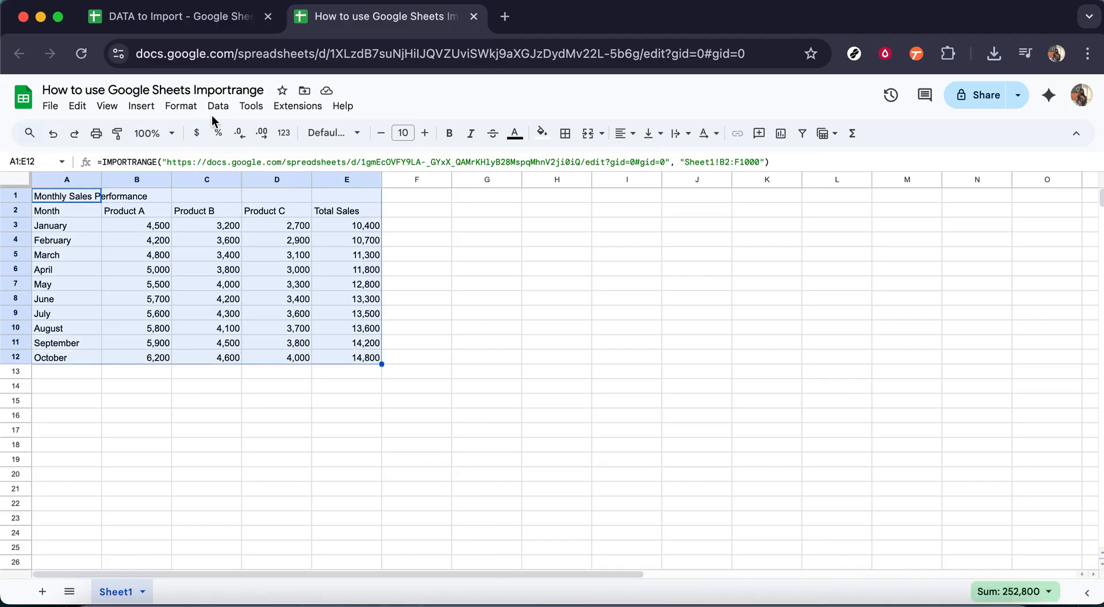
- Paste November and December sales rows into the source sheet below October, starting at B14
{"action": "left_click", "coordinate": [215, 18]}
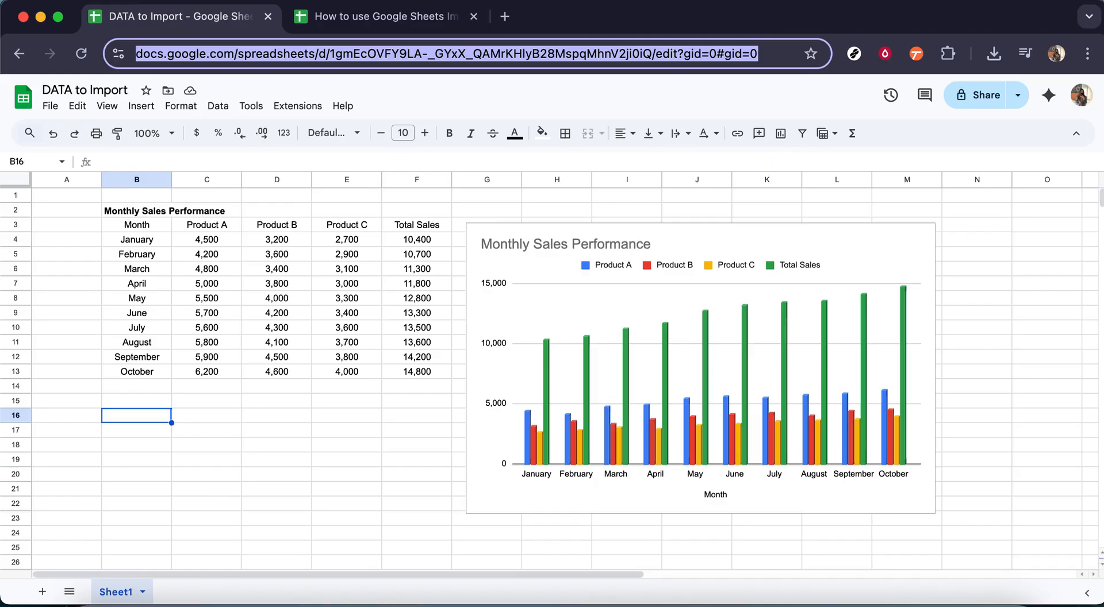
{"action": "key", "text": "super+Tab"}
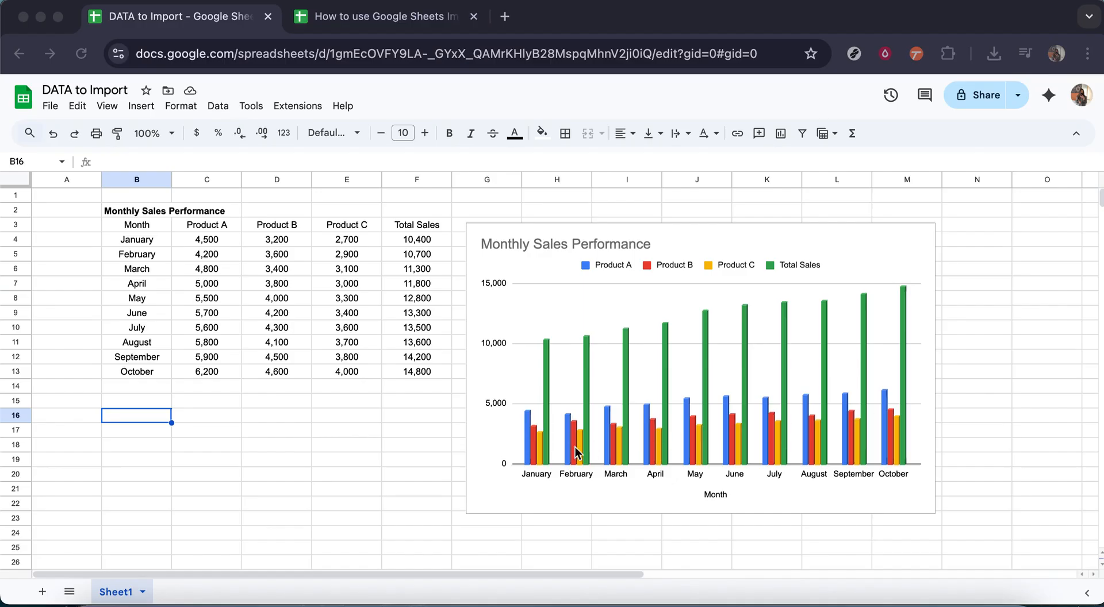
{"action": "left_click", "coordinate": [154, 389]}
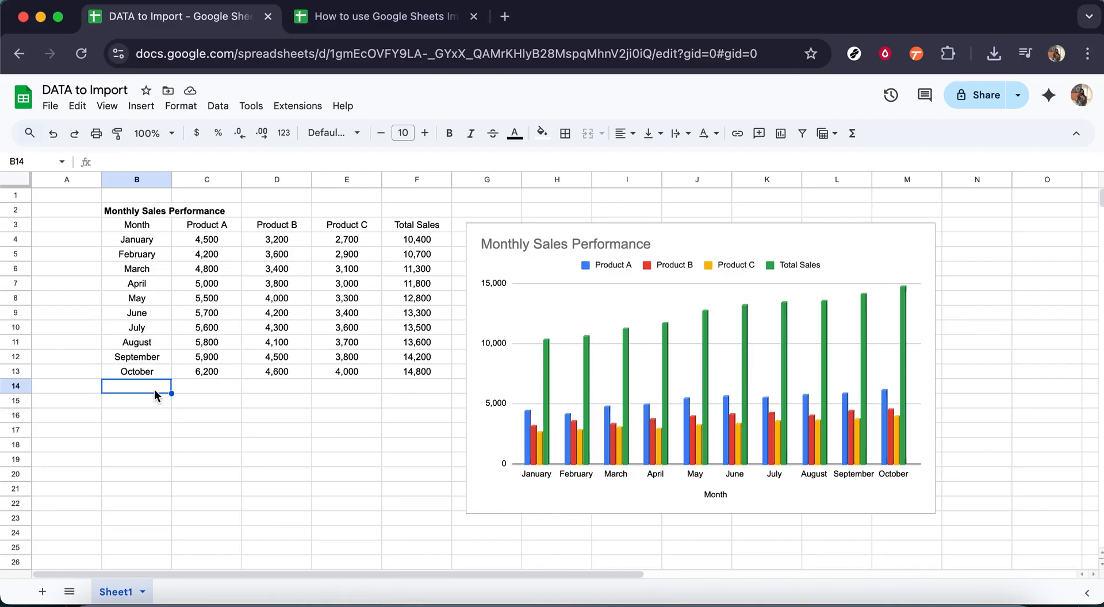
{"action": "key", "text": "super+v"}
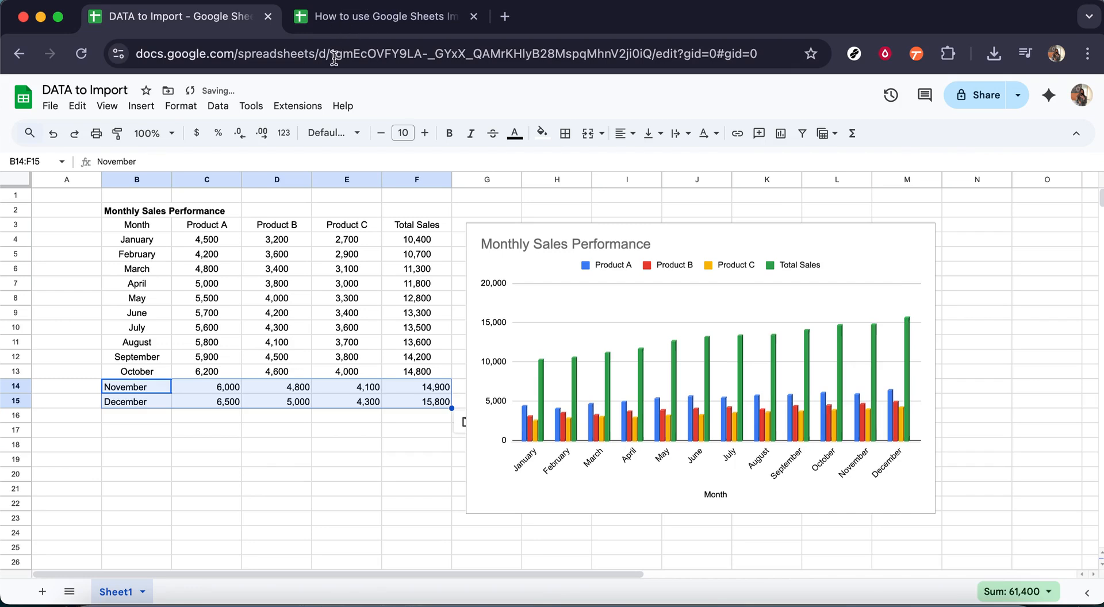
- Inspect the new November and December rows in the imported sheet and compare with the source sheet
{"action": "key", "text": "ctrl+Tab"}
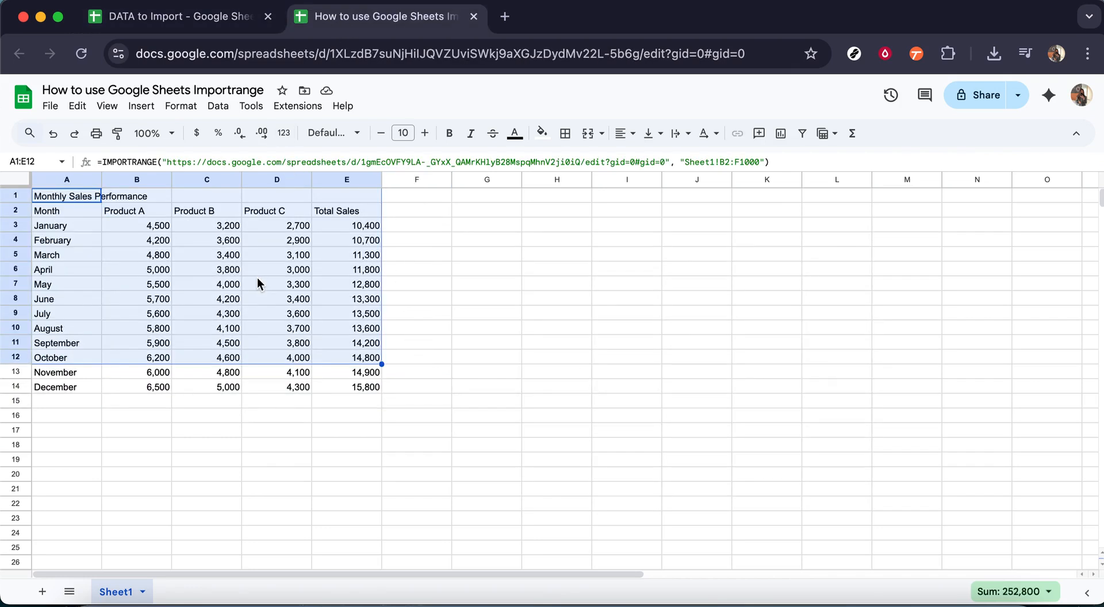
{"action": "left_click_drag", "start_coordinate": [67, 376], "coordinate": [355, 392]}
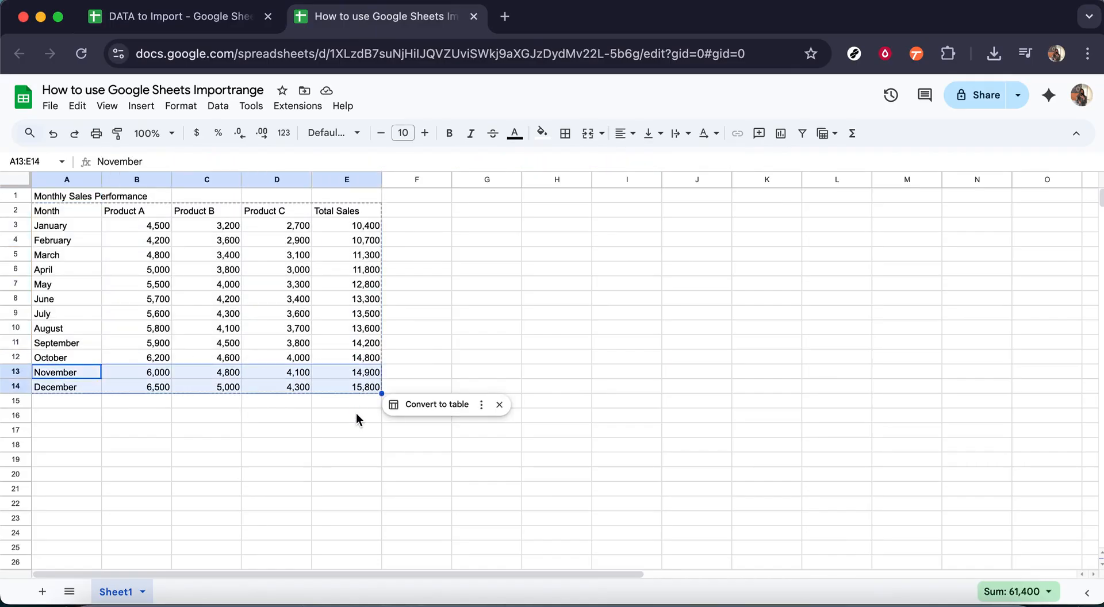
{"action": "left_click", "coordinate": [354, 416]}
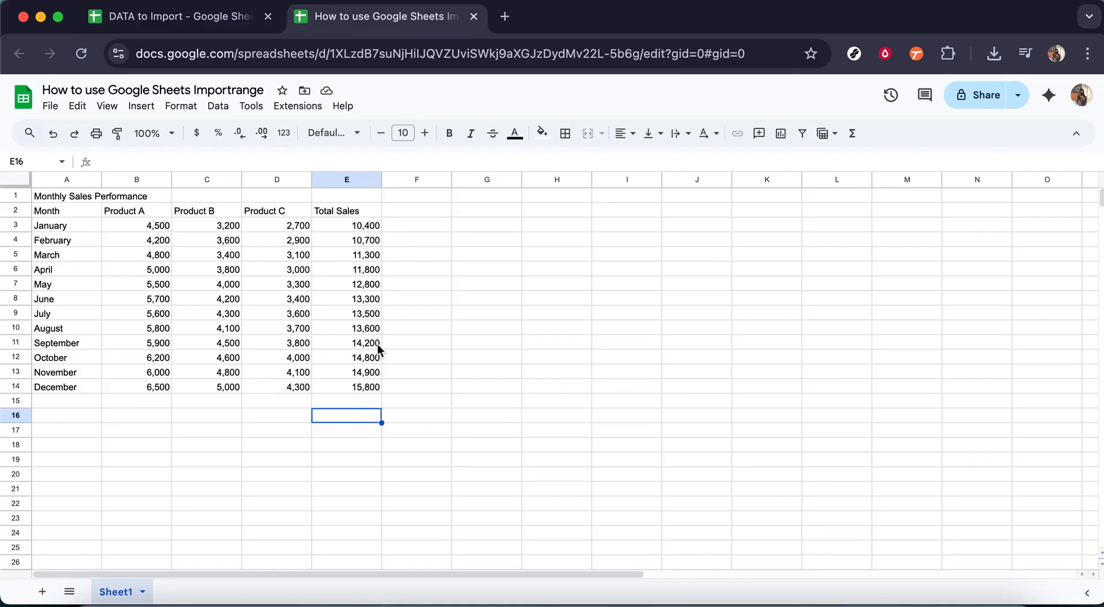
{"action": "left_click", "coordinate": [212, 17]}
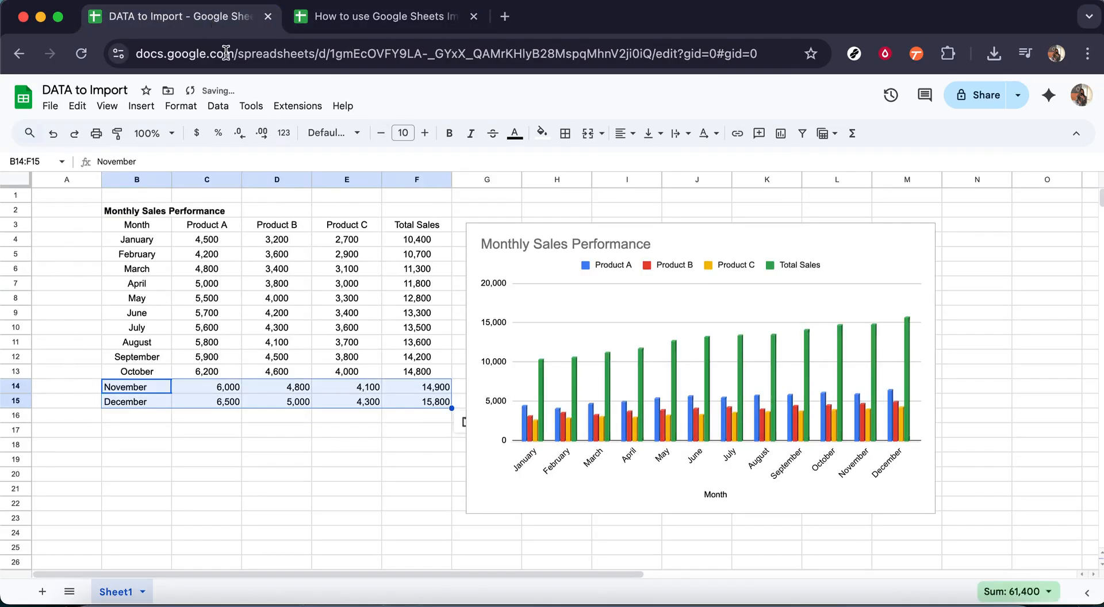
{"action": "left_click", "coordinate": [367, 438]}
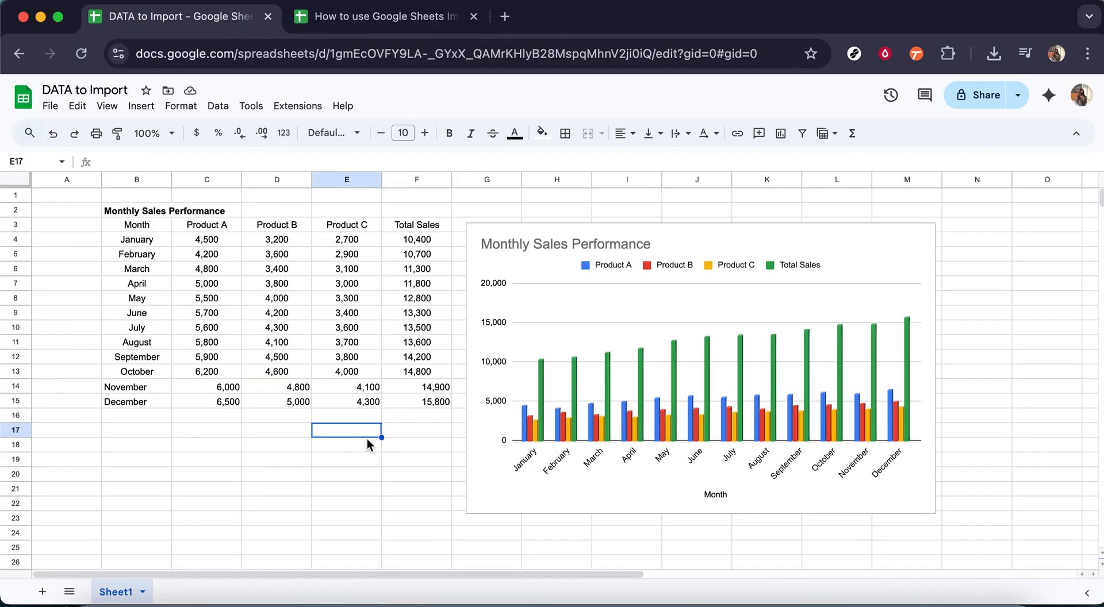
{"action": "left_click", "coordinate": [392, 22]}
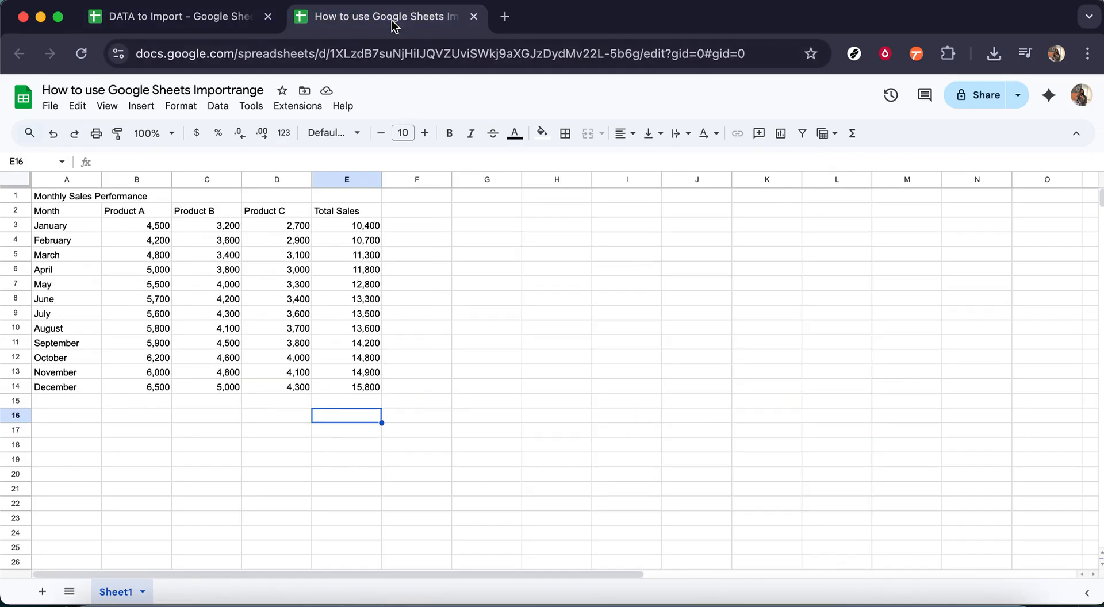